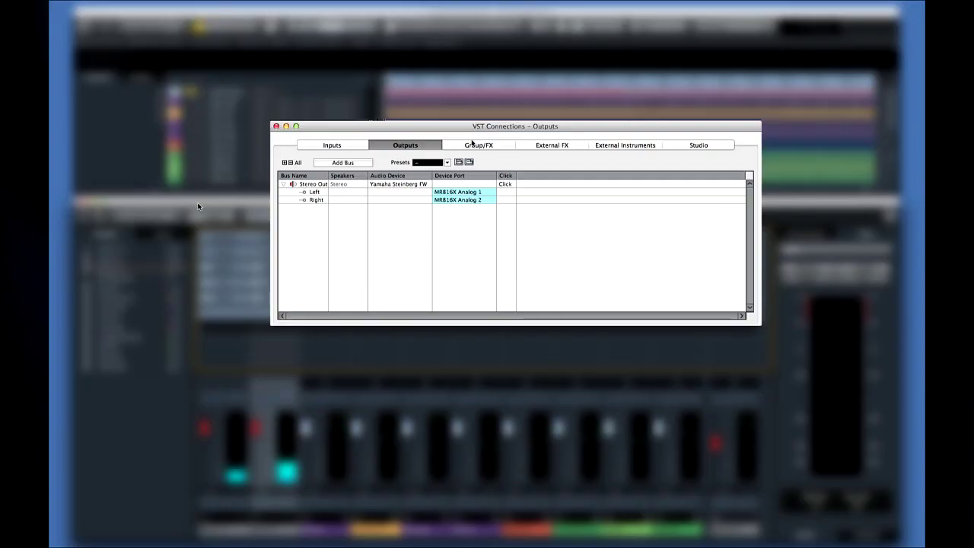
- Power on the Control Room on the Studio tab and start adding Talkback, Cue and Monitor channels
left_click(683, 145)
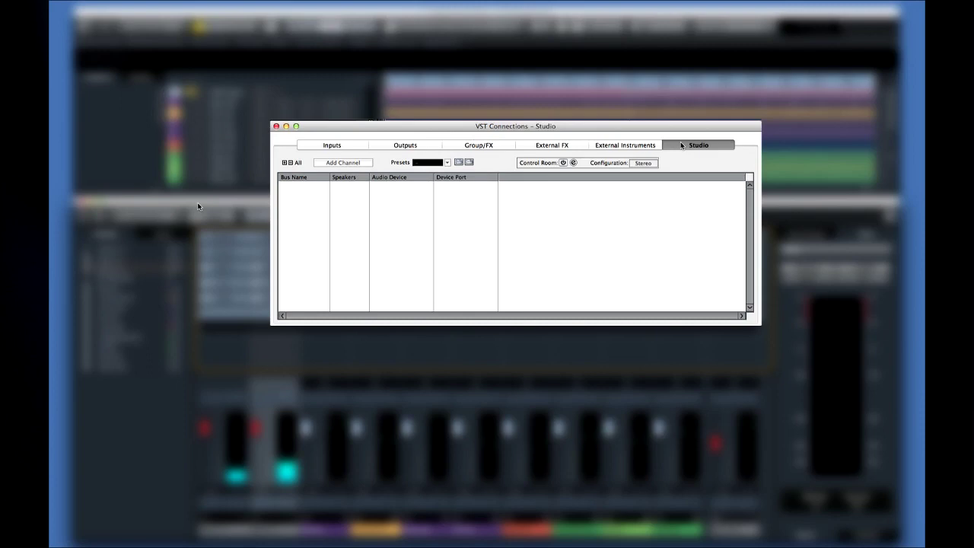
left_click(564, 163)
left_click(358, 164)
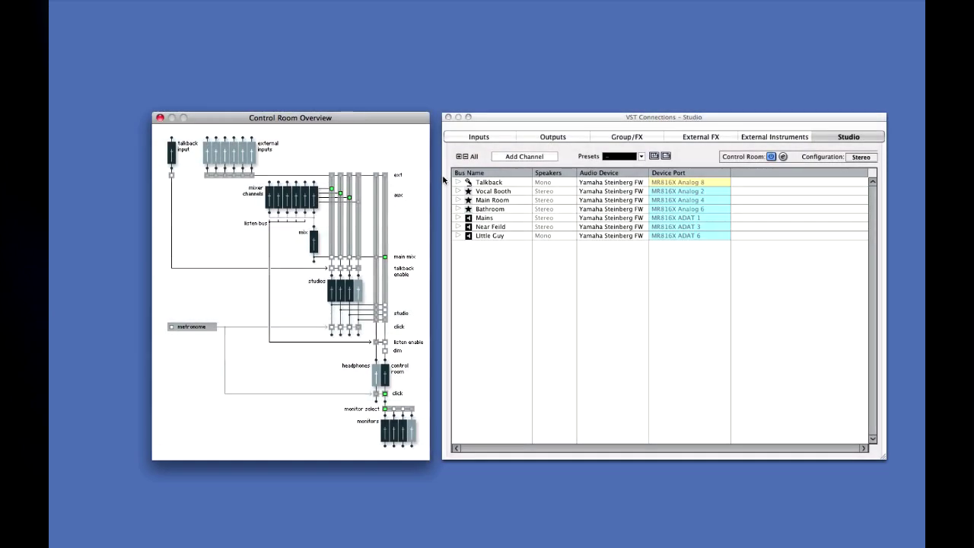
- Expand the Talkback, Vocal Booth, Main Room, Bathroom, Mains, Near Feild and Little Guy buses to show their ports
left_click(457, 183)
left_click(457, 200)
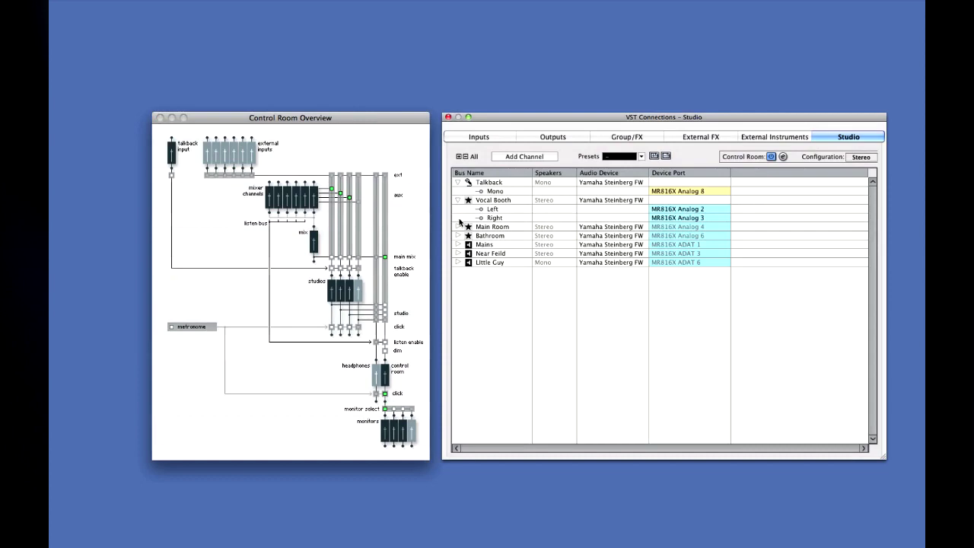
left_click(458, 227)
left_click(457, 253)
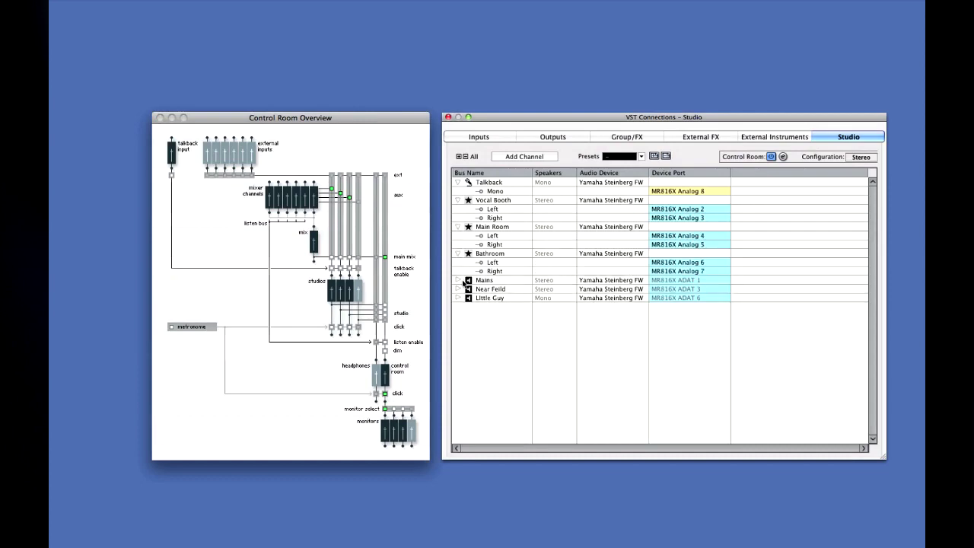
left_click(457, 280)
left_click(458, 306)
left_click(457, 333)
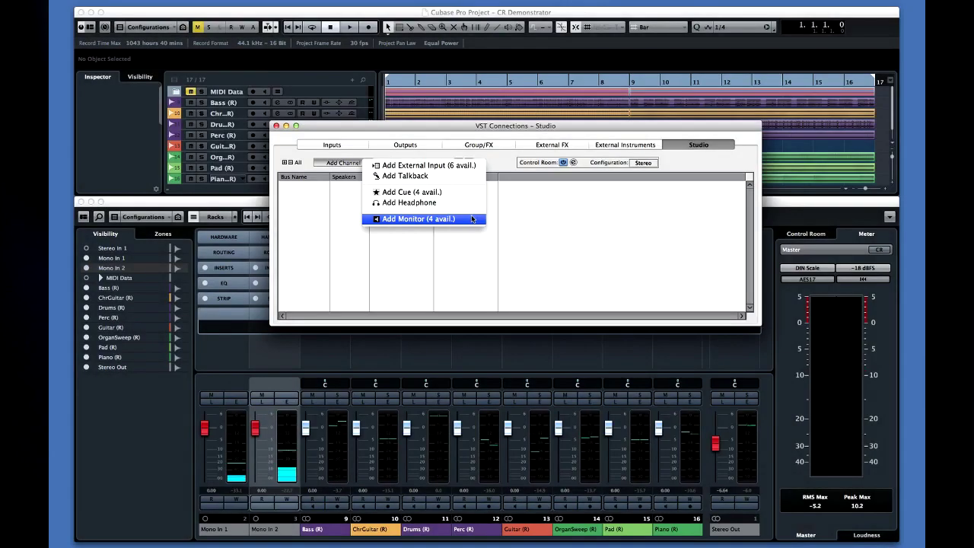
left_click(484, 158)
- On the Outputs tab, set Stereo Out's audio device to Not Connected
left_click(405, 145)
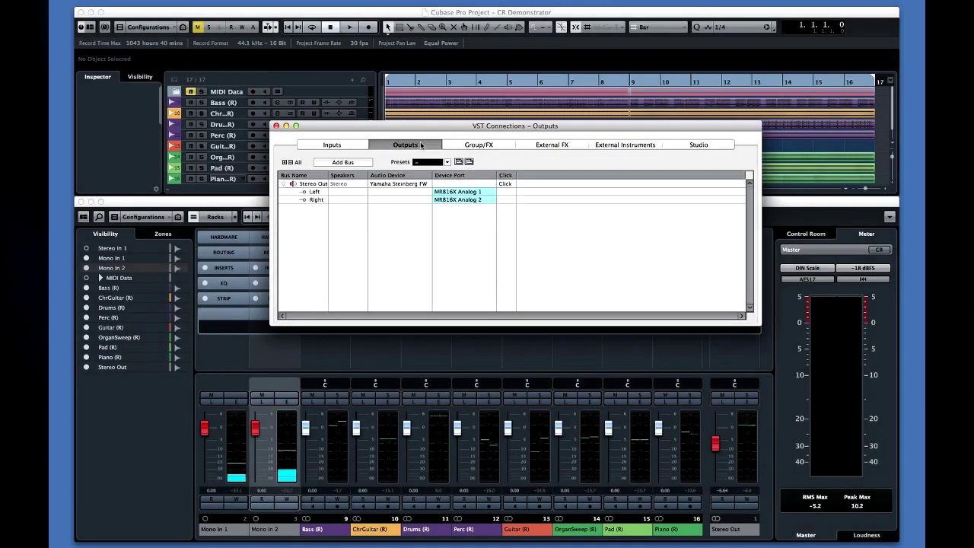
left_click(394, 184)
left_click(388, 194)
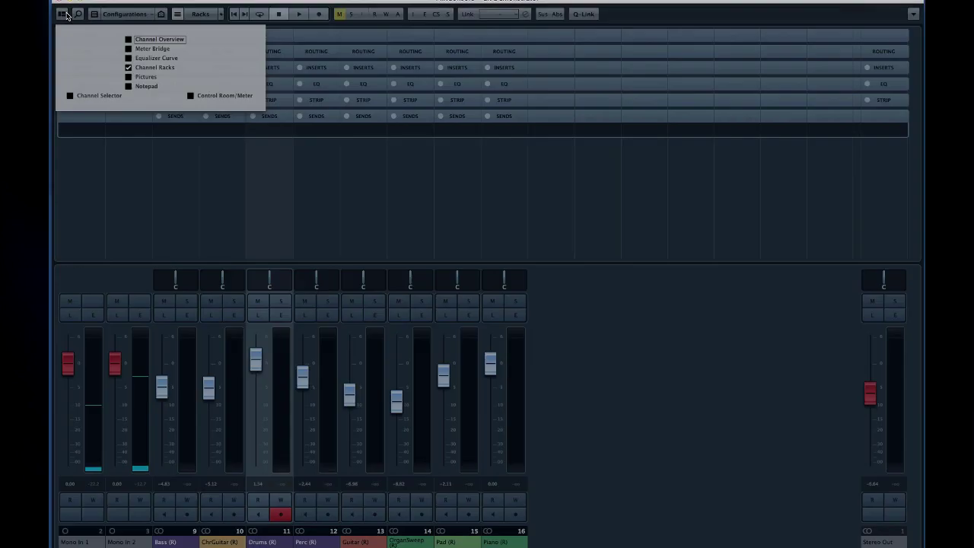
- Show the Control Room panel beside the mixer, switch talkback on and inspect the four cues' controls
left_click(191, 95)
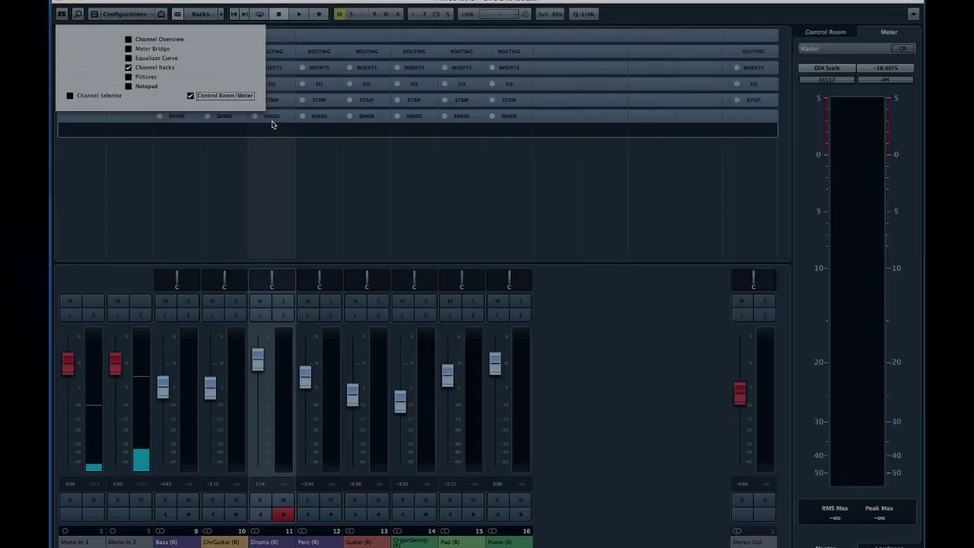
left_click(840, 411)
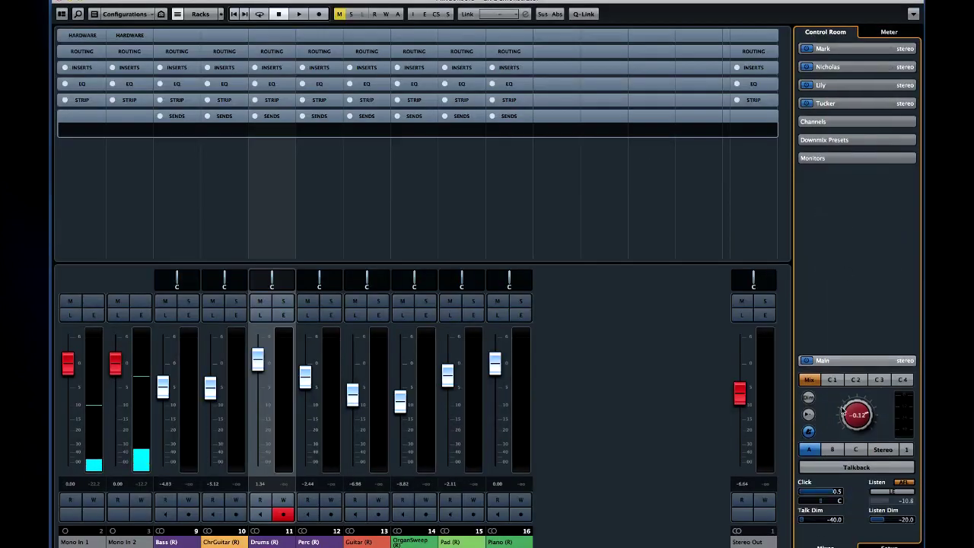
left_click(884, 466)
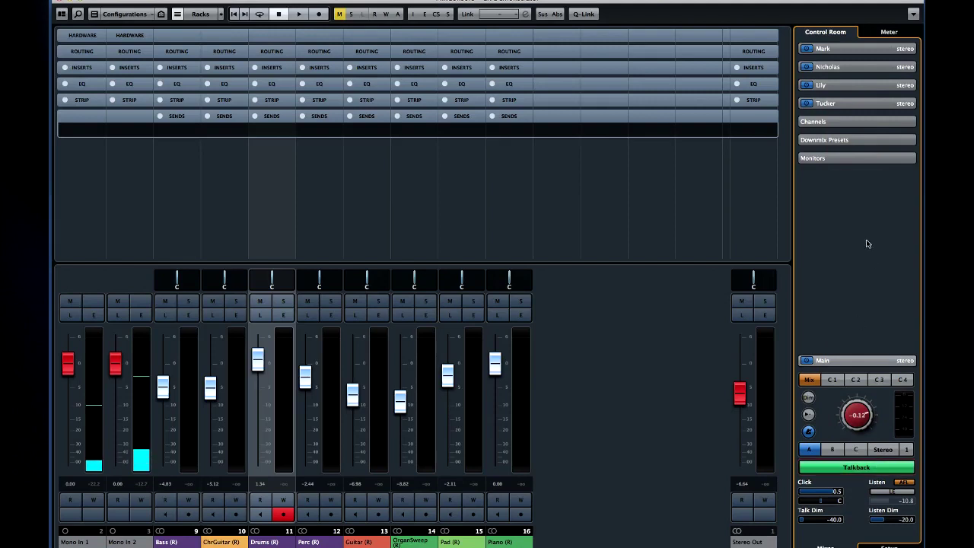
left_click(818, 107)
left_click(819, 84)
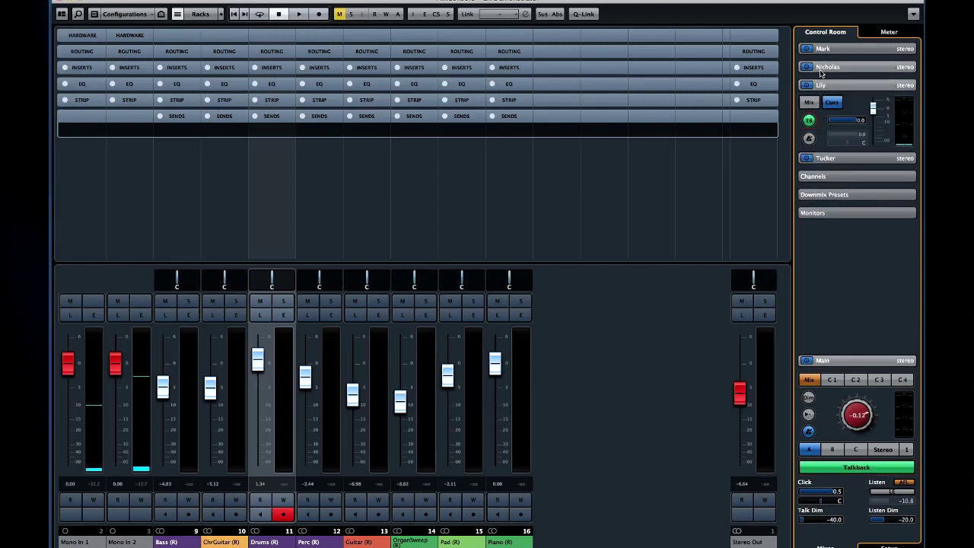
left_click(820, 67)
left_click(821, 50)
left_click(822, 49)
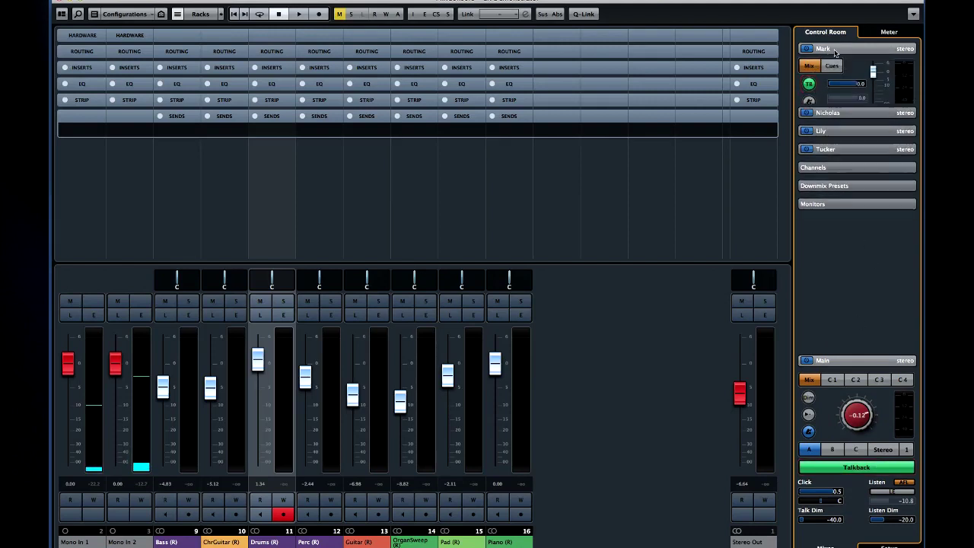
- Try monitors B and C and the mono fold-down, then return to monitor A in stereo
left_click(832, 449)
left_click(808, 449)
left_click(855, 449)
left_click(882, 453)
left_click(882, 453)
left_click(883, 454)
left_click(883, 453)
left_click(882, 453)
left_click(809, 450)
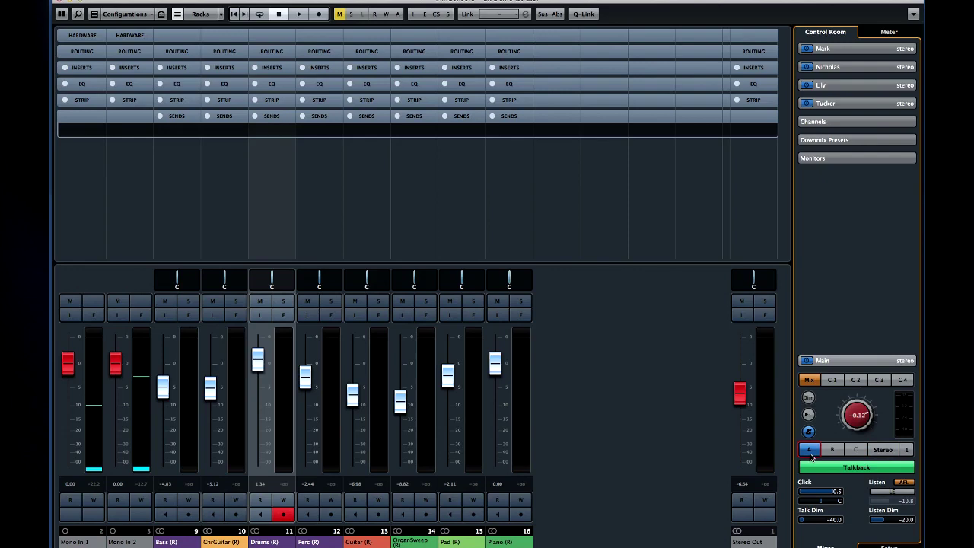
- Audition cue mixes C1 through C4 on the mains, then return to the full mix
left_click(832, 379)
left_click(855, 379)
left_click(878, 379)
left_click(902, 379)
left_click(810, 379)
- Expand all four cue sends and set the Listen level to -21.5
left_click(828, 104)
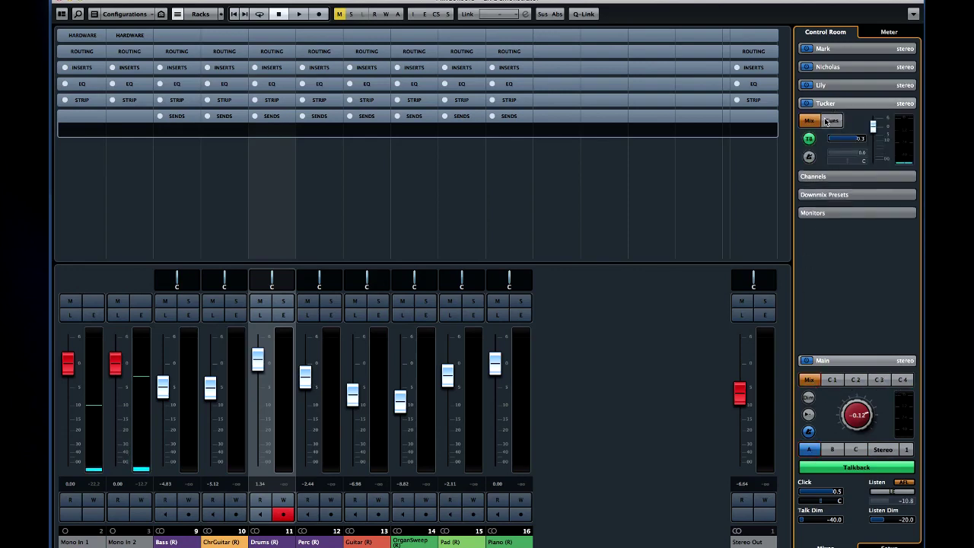
left_click(822, 84)
left_click(828, 67)
left_click(823, 48)
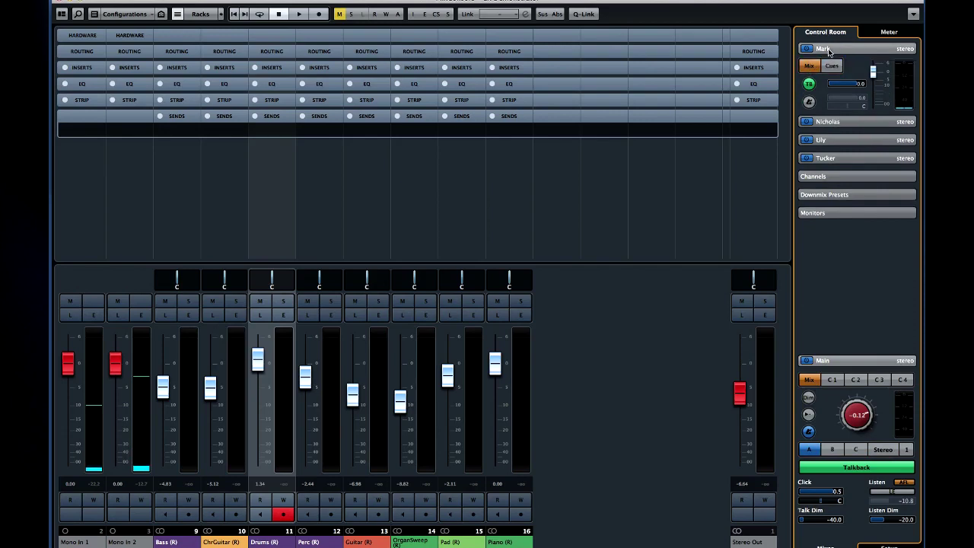
left_click(820, 121)
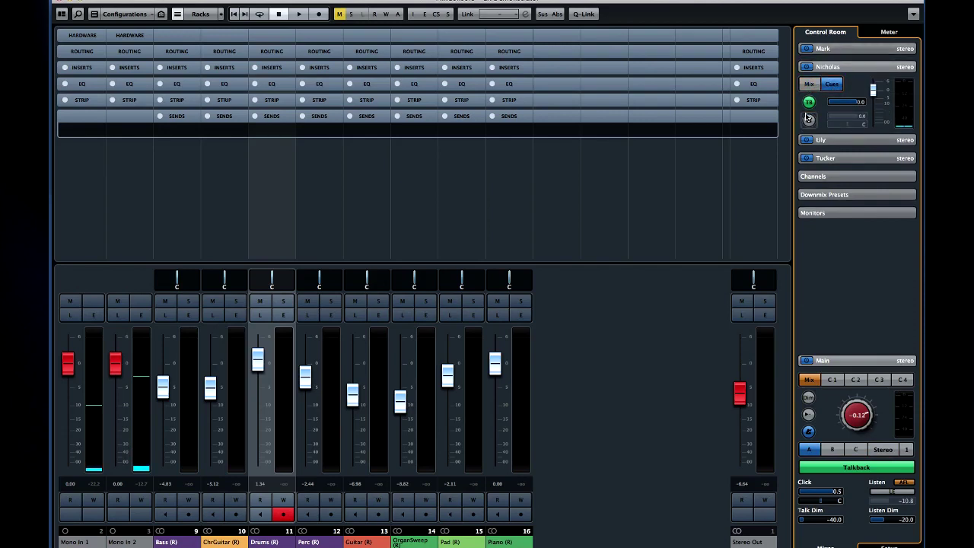
left_click(822, 139)
left_click(822, 158)
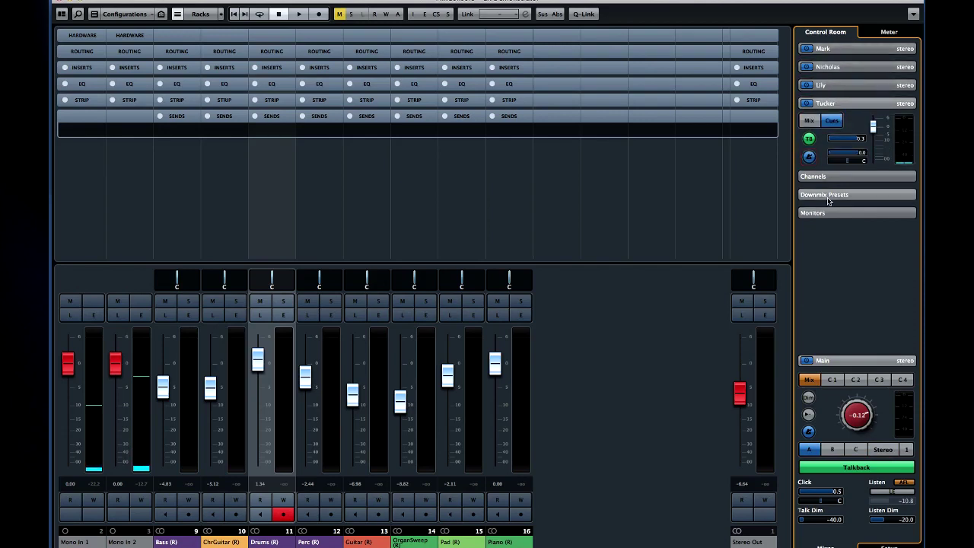
left_click_drag(887, 501, 853, 516)
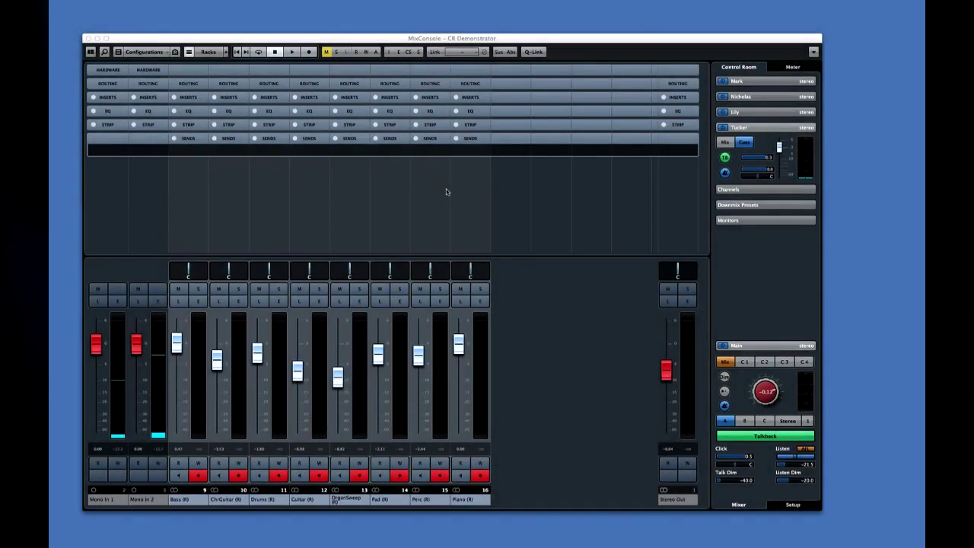
- Add the Cue Sends rack and switch on the Drums send to the first cue at -15.2
left_click(210, 51)
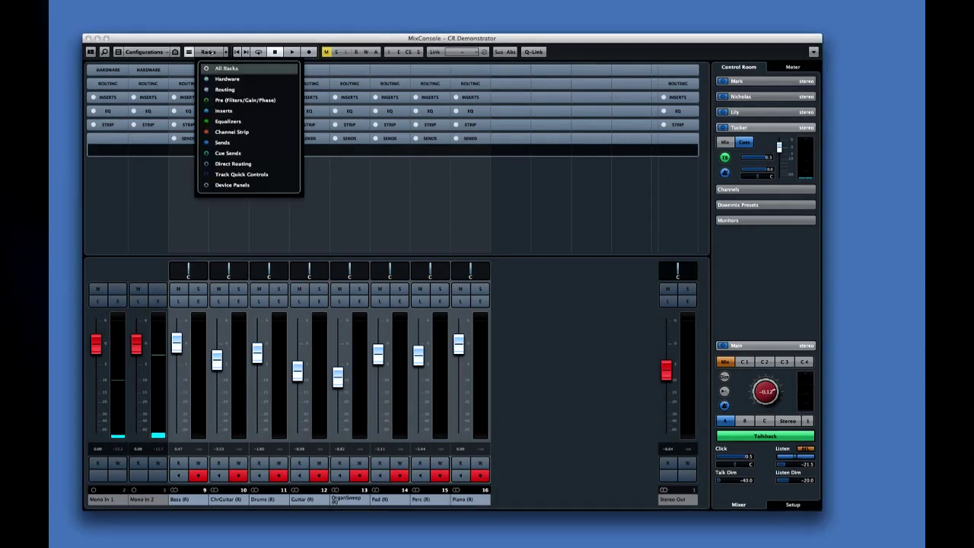
left_click(209, 155)
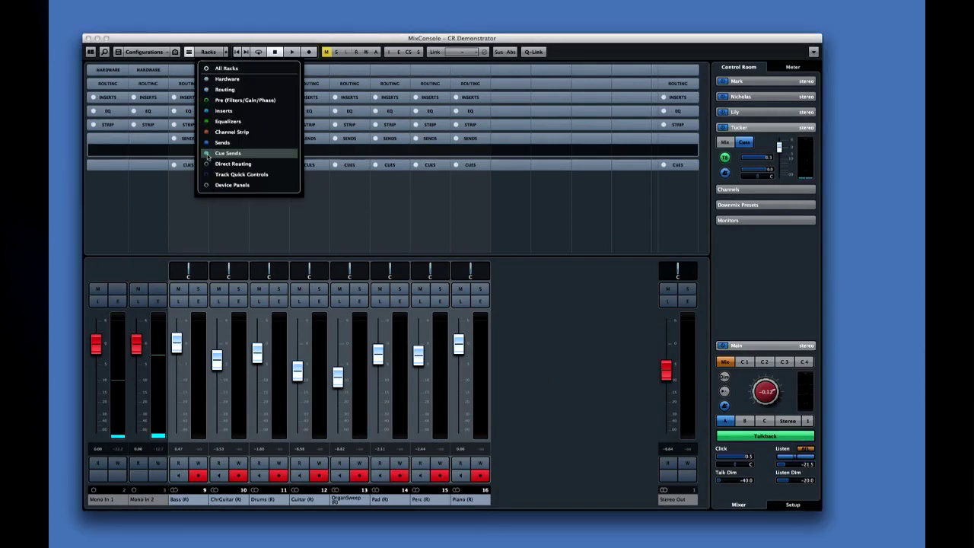
left_click(287, 232)
left_click(283, 166)
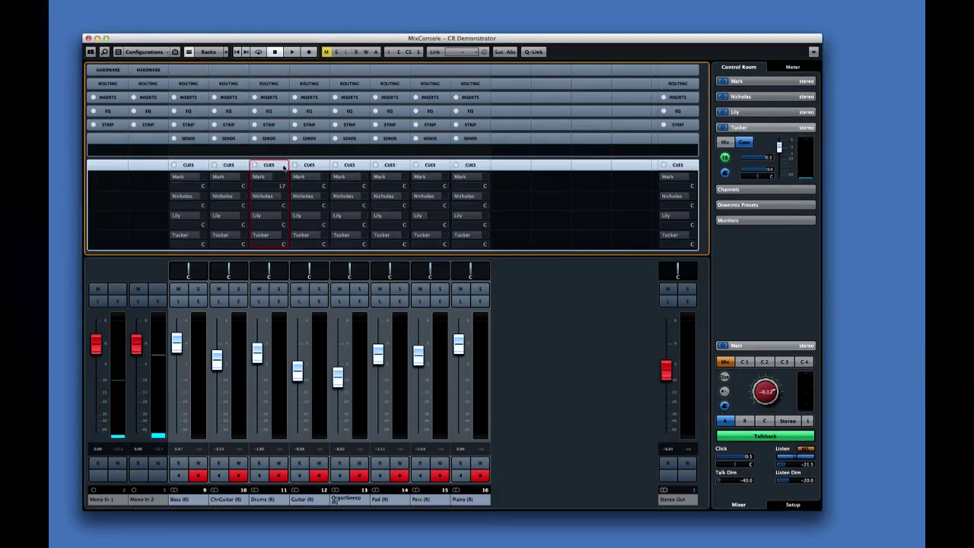
left_click(252, 179)
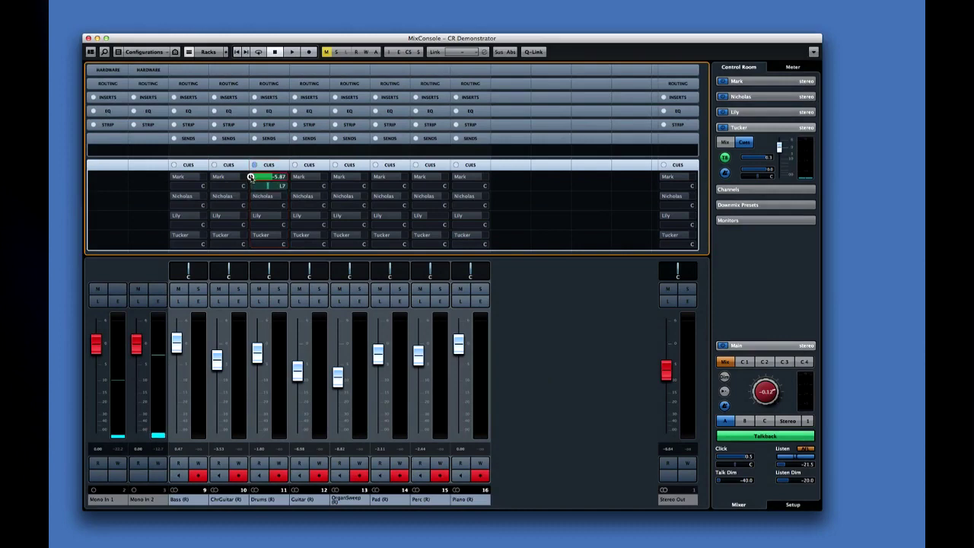
left_click_drag(266, 181, 259, 181)
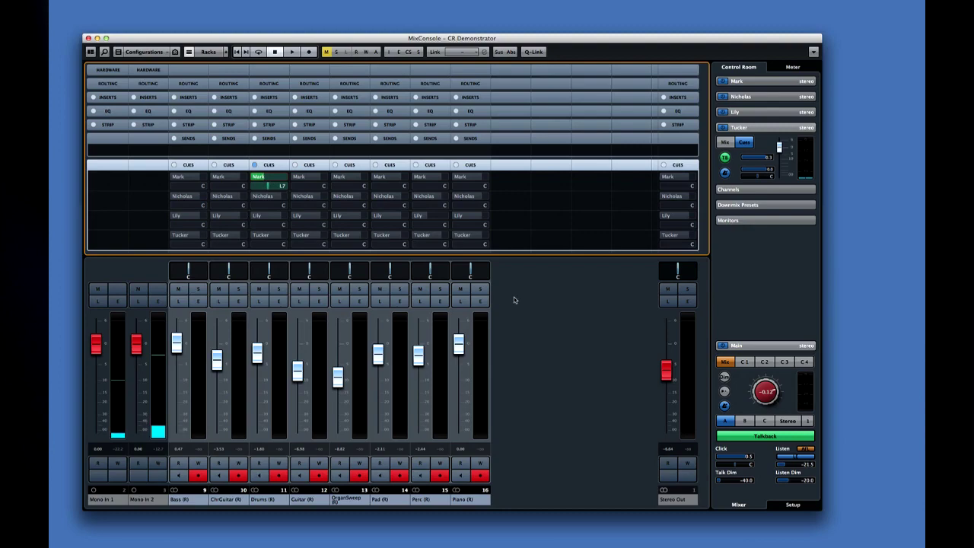
- Enable cue sends on all channels via All Cues > Activate Cue Sends
right_click(743, 272)
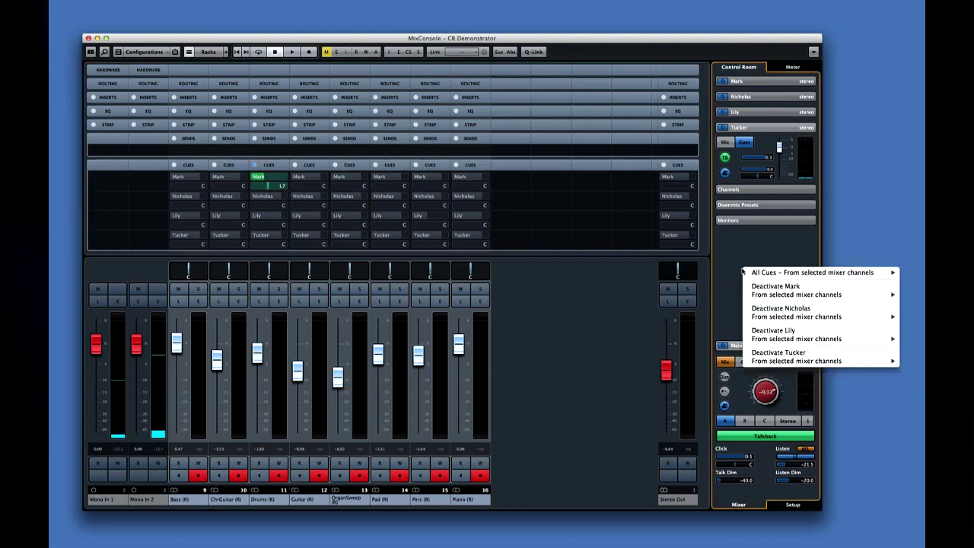
mouse_move(784, 275)
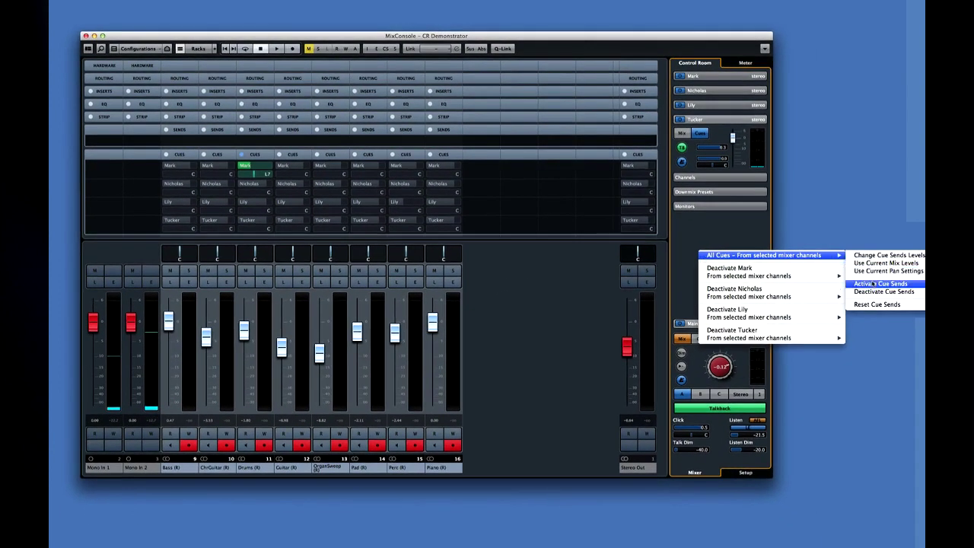
left_click(874, 283)
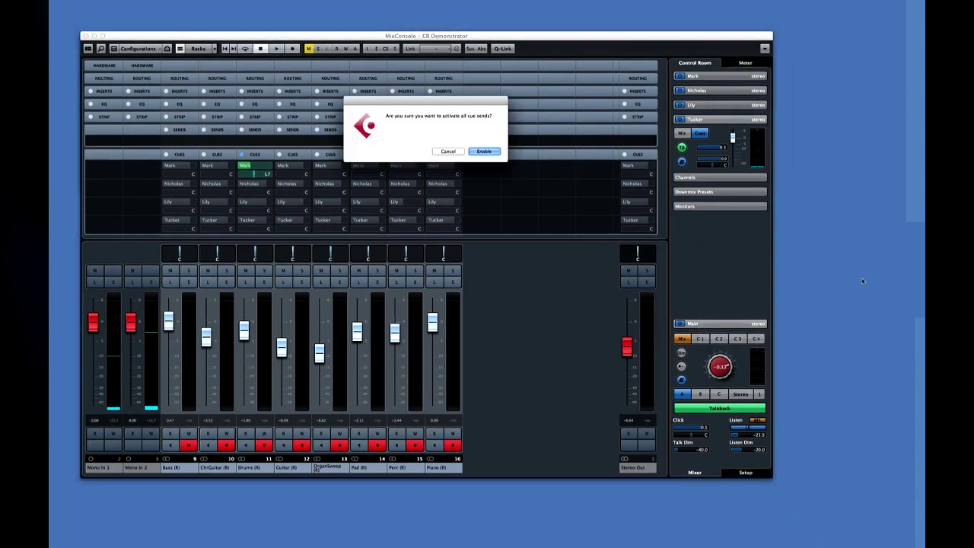
left_click(484, 151)
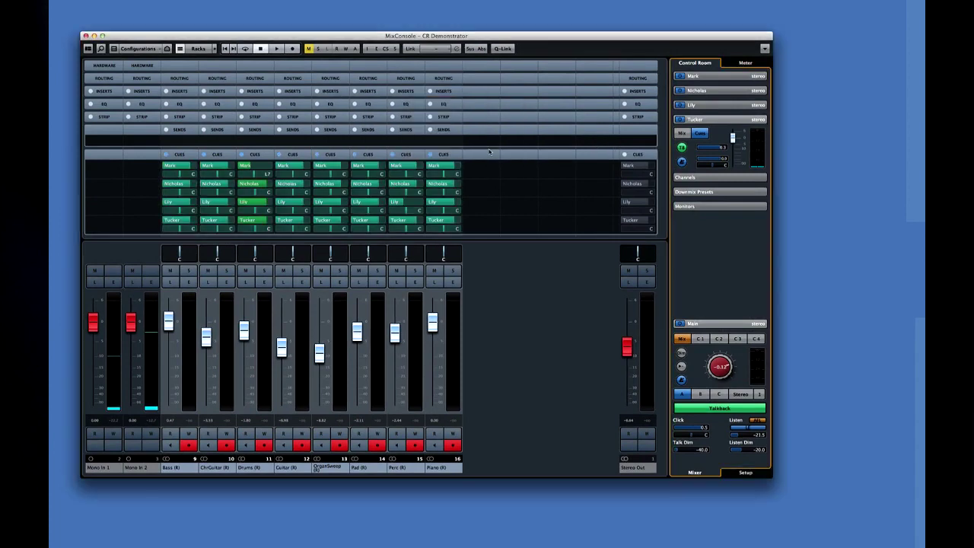
- Assign all cue send levels from the current mix with All Cues > Use Current Mix Levels
right_click(683, 245)
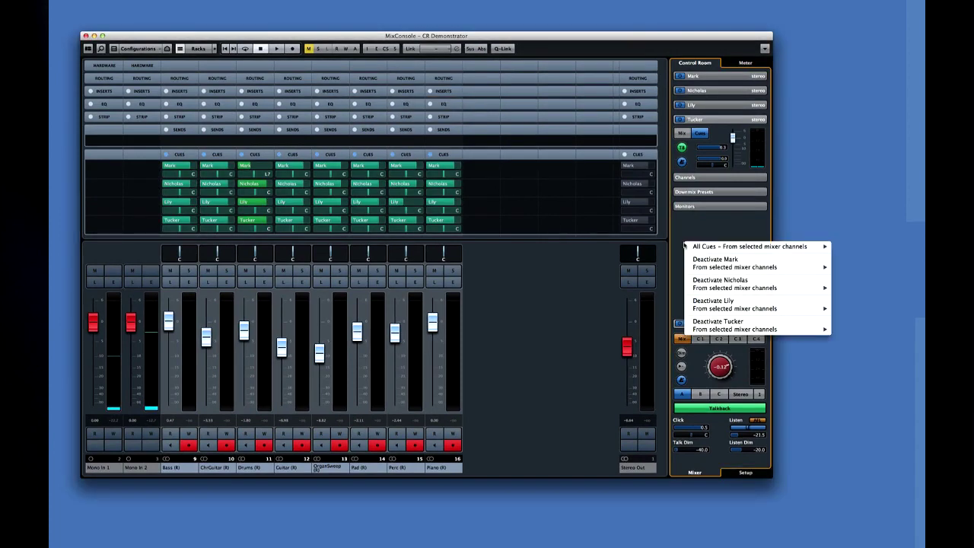
mouse_move(699, 251)
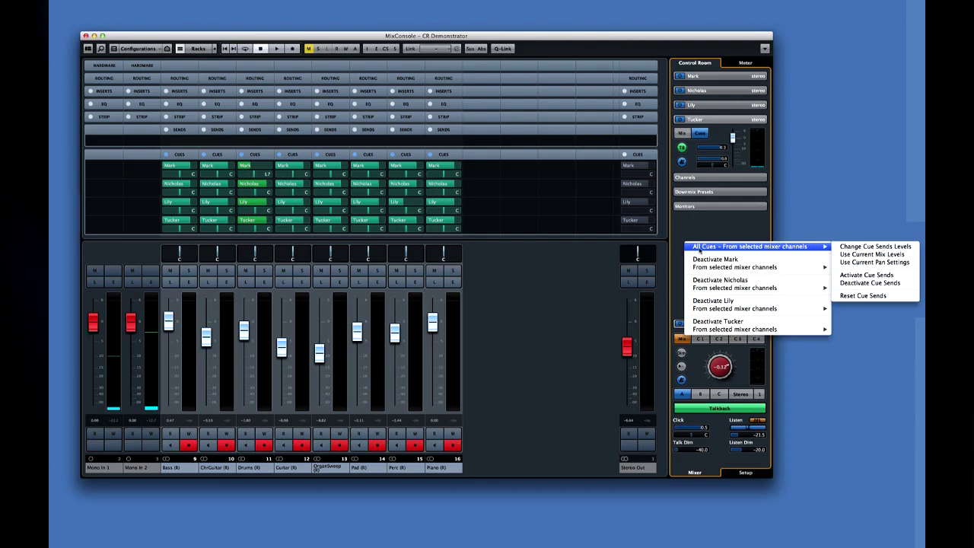
left_click(908, 256)
left_click(509, 151)
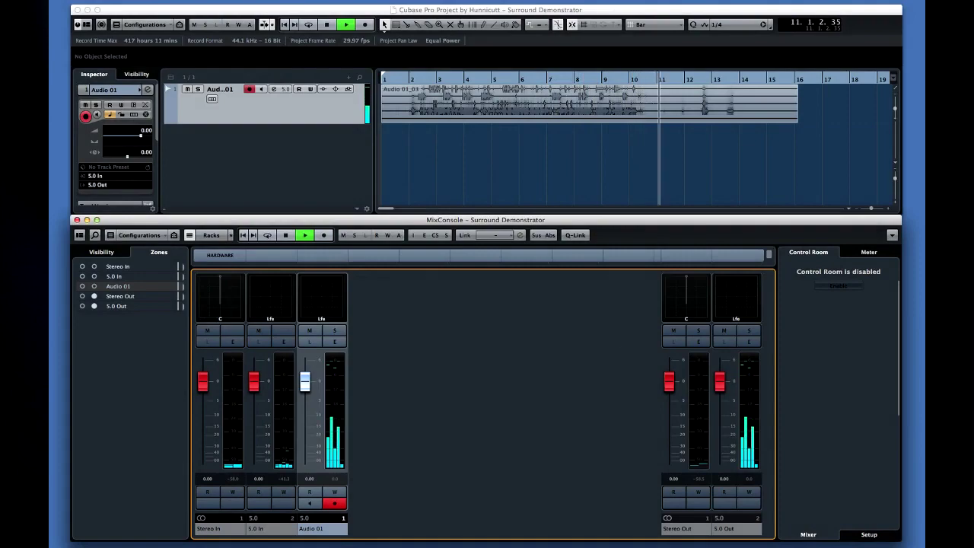
- Stop playback and add a 5.0 input bus on the VST Connections Inputs tab
left_click(868, 252)
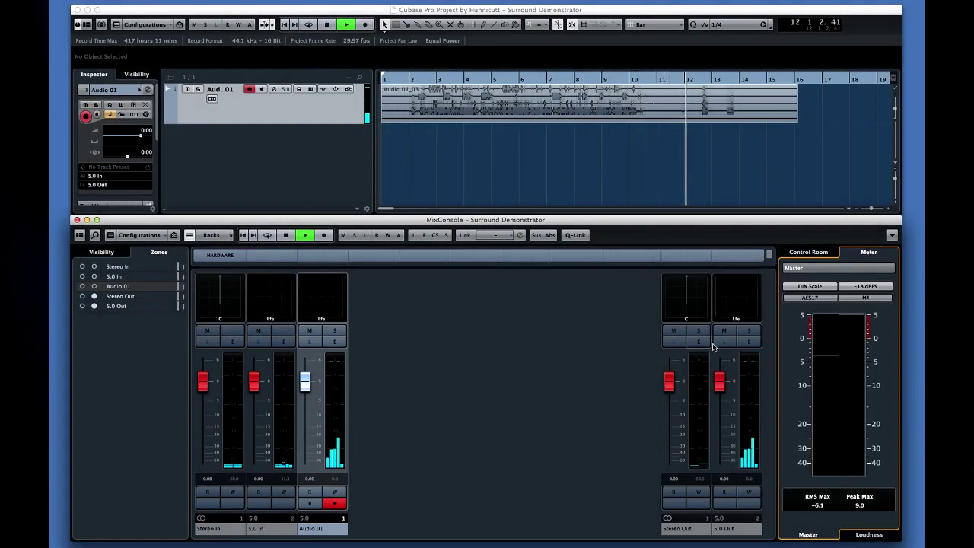
key("space")
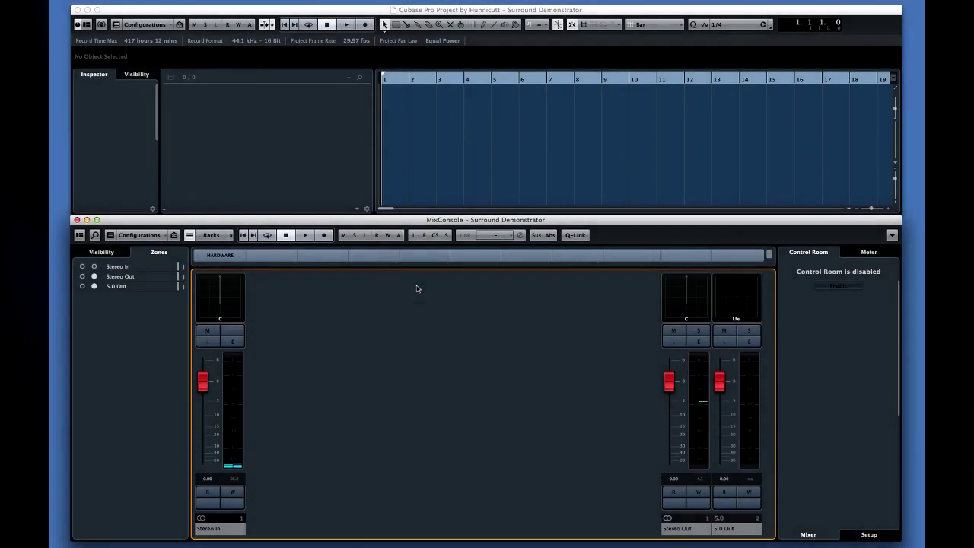
key("F4")
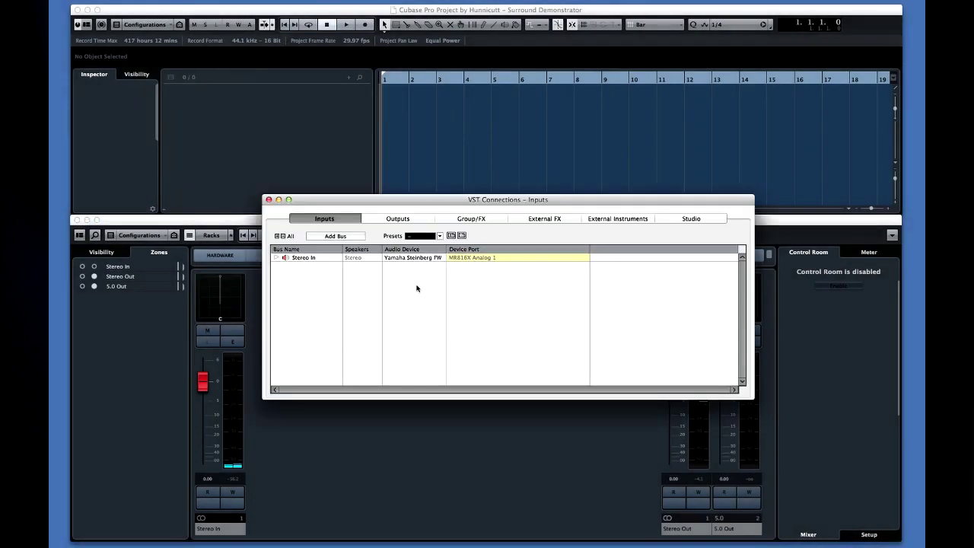
left_click(336, 236)
left_click(363, 281)
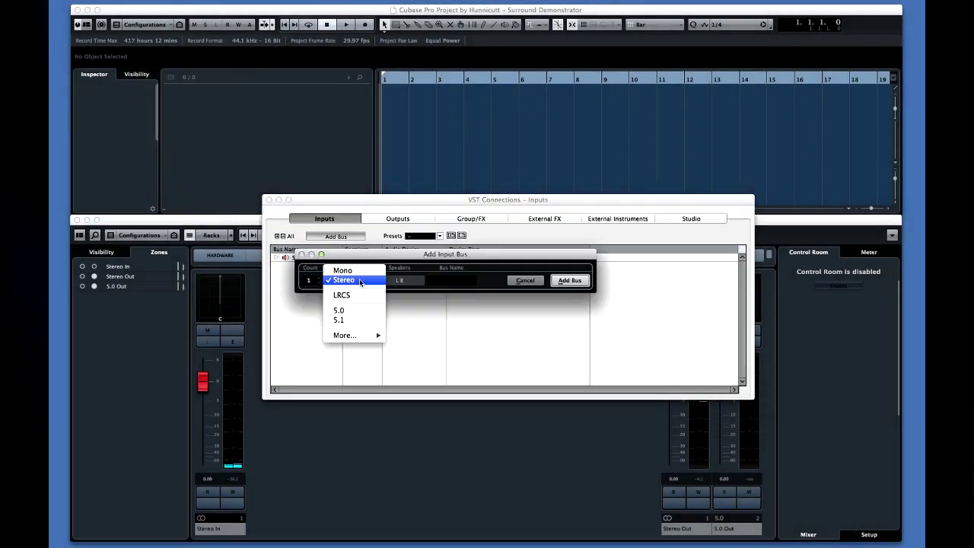
left_click(355, 311)
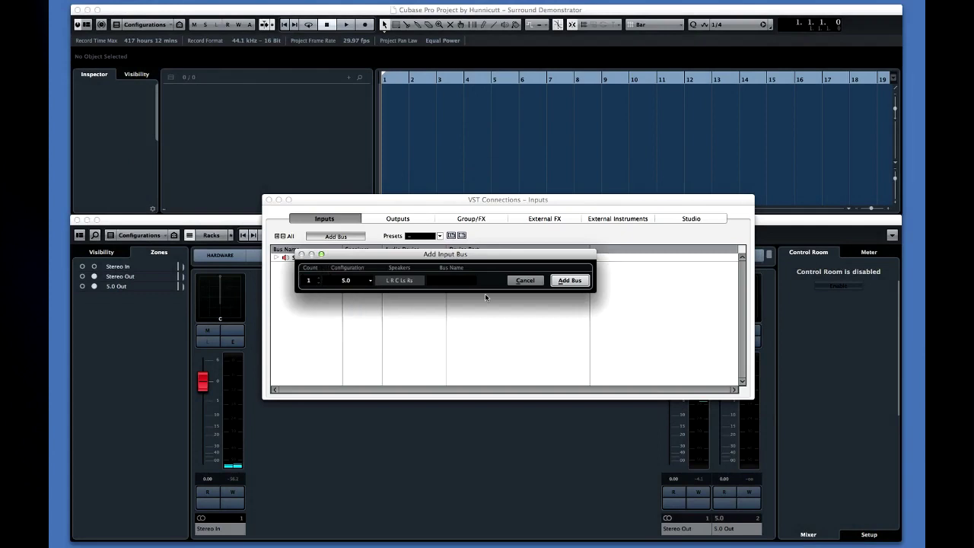
left_click(569, 280)
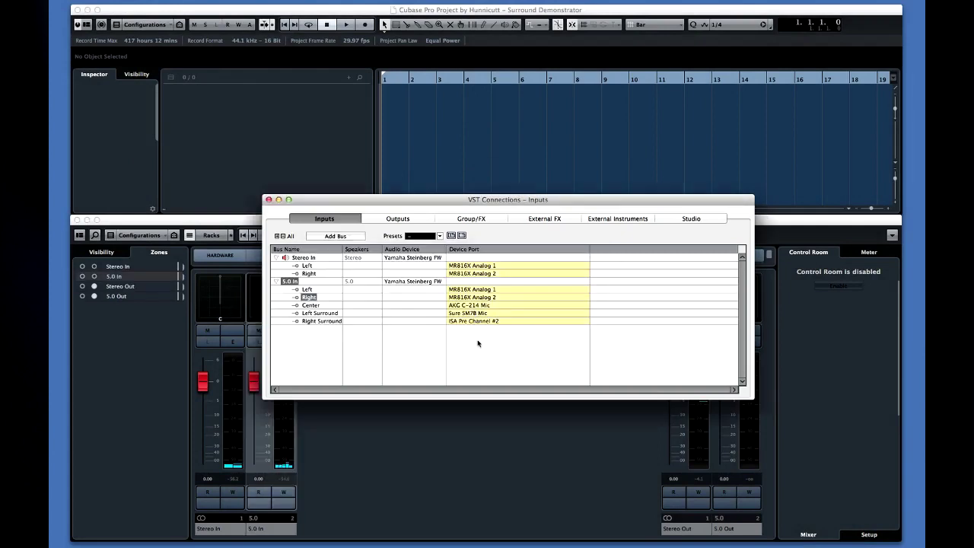
left_click(267, 199)
- Add a 5.0 audio track, Audio 01, and turn on its input monitoring
right_click(246, 115)
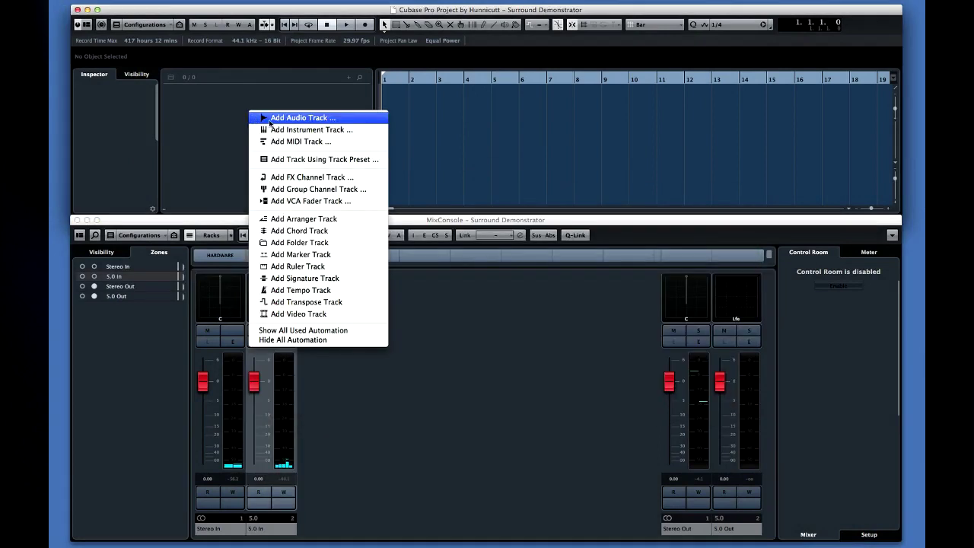
left_click(270, 120)
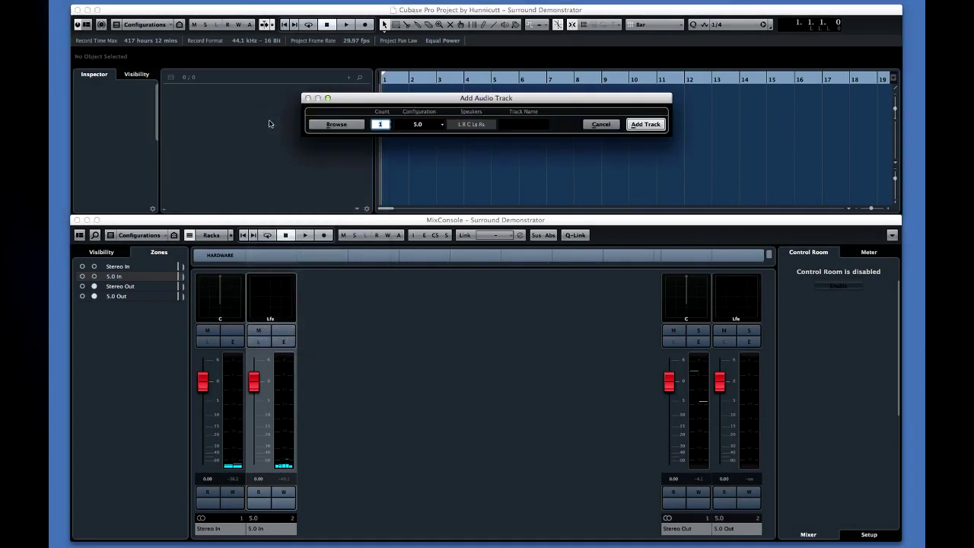
left_click(439, 125)
left_click(438, 124)
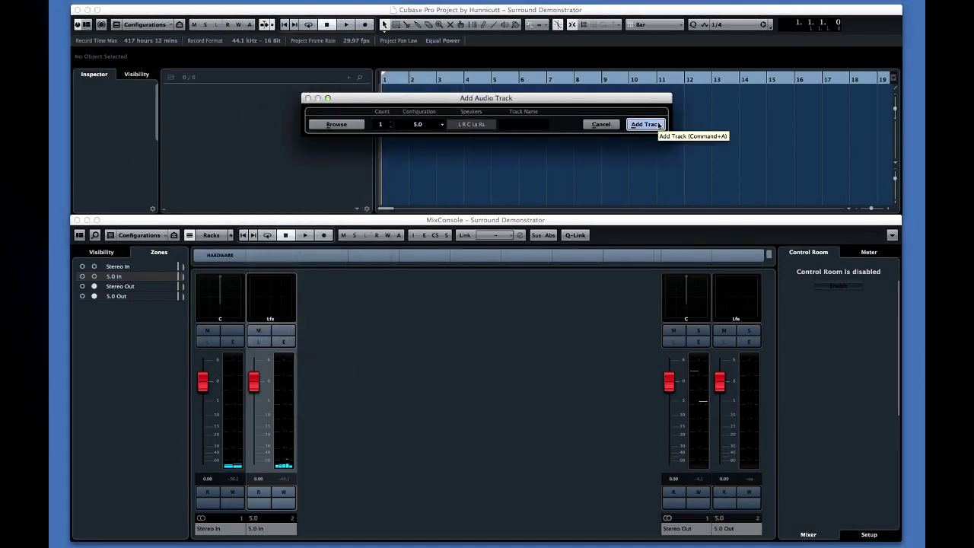
left_click(645, 124)
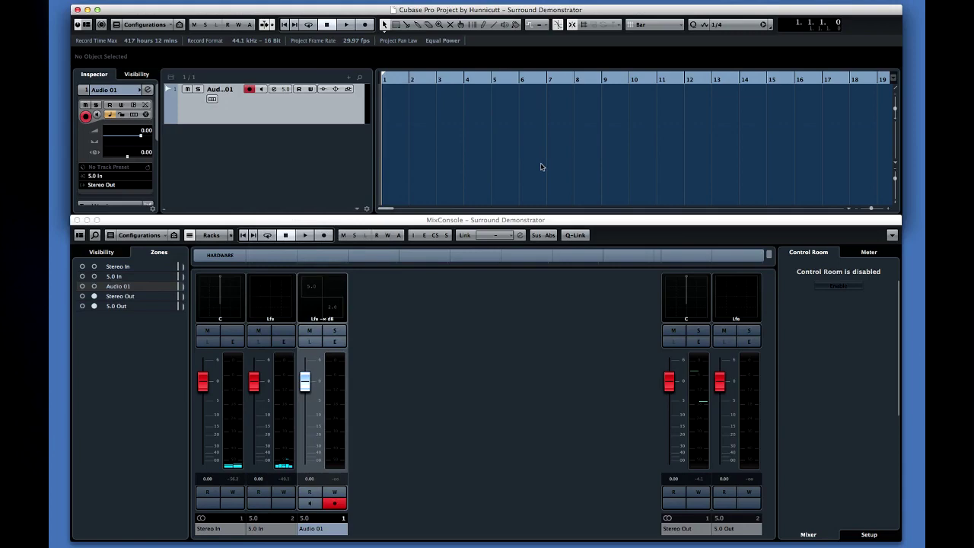
left_click(261, 89)
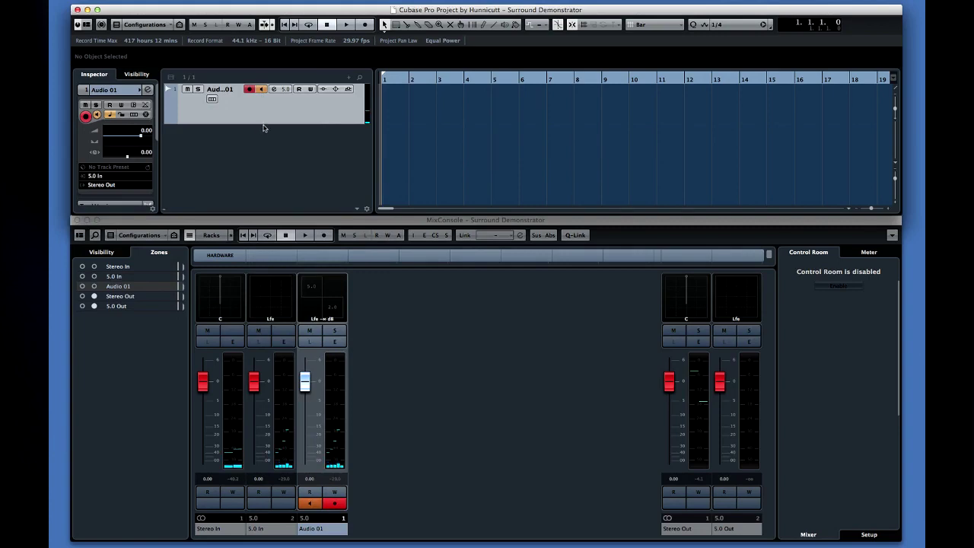
- Record onto Audio 01, move the surround puck left and forward, and include 5.0 Out in the export
key("KP_Multiply")
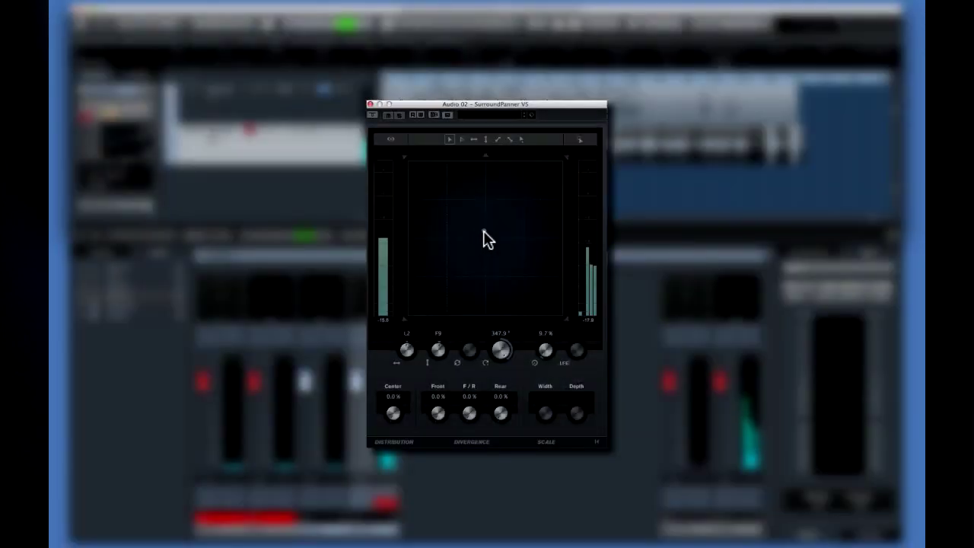
left_click_drag(470, 210, 489, 176)
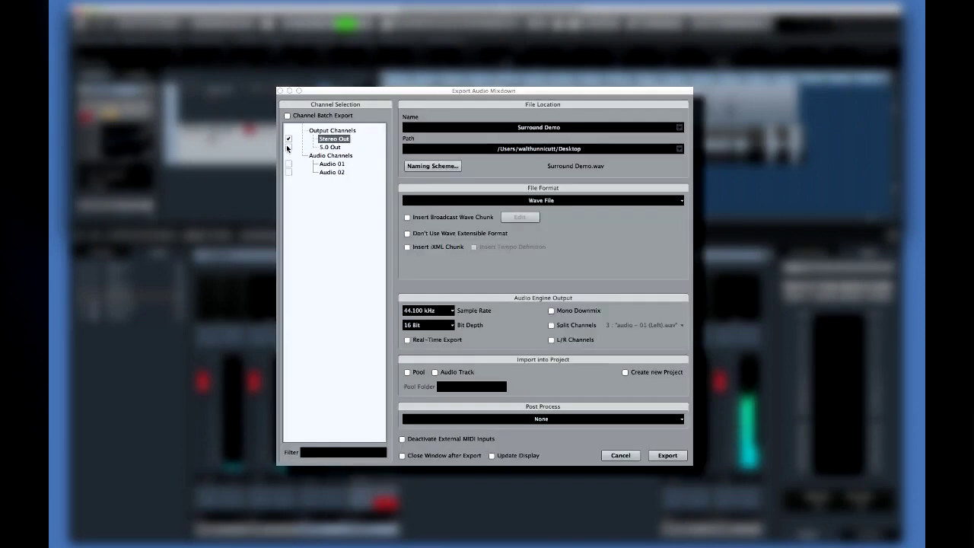
left_click(288, 147)
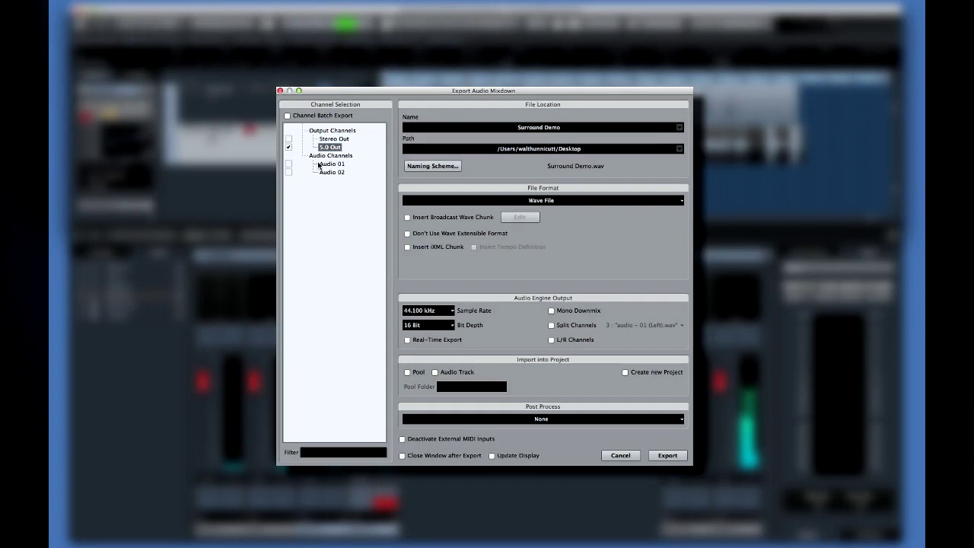